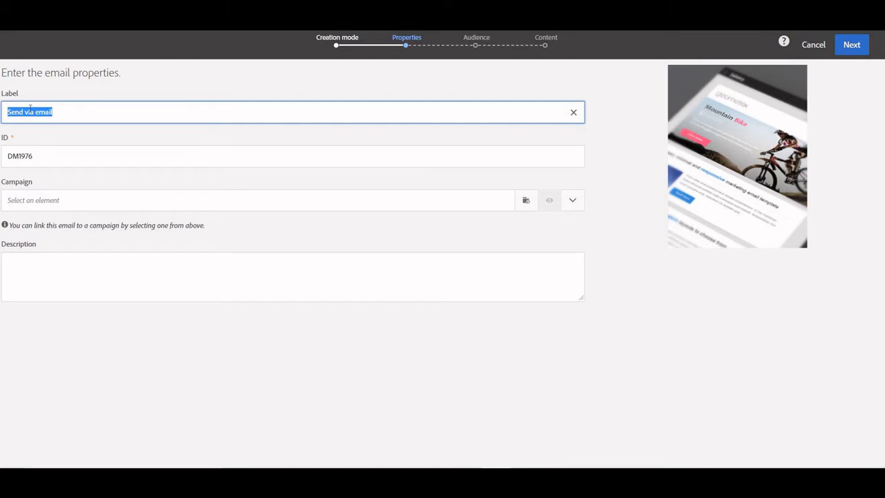
- Set the email's label to "Demo Email" plus the author's first name and prefix its ID with RMDEMO
type("Demo Email Ritesh")
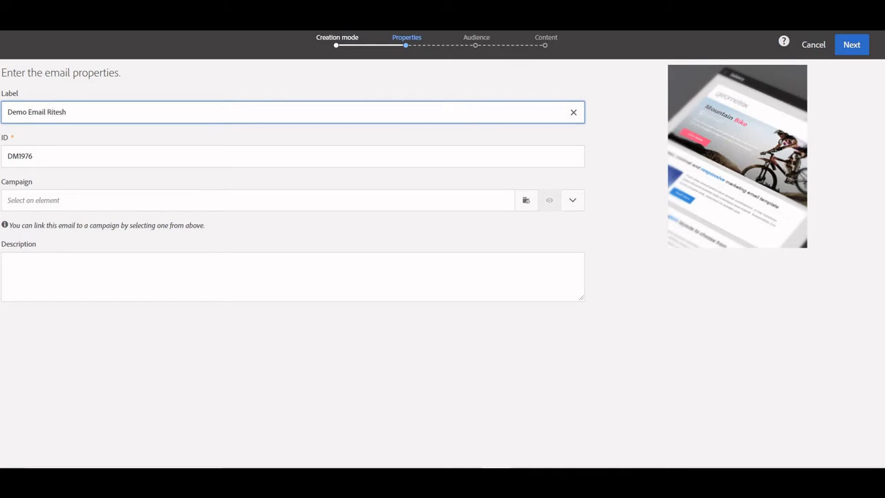
left_click(10, 162)
type("RM")
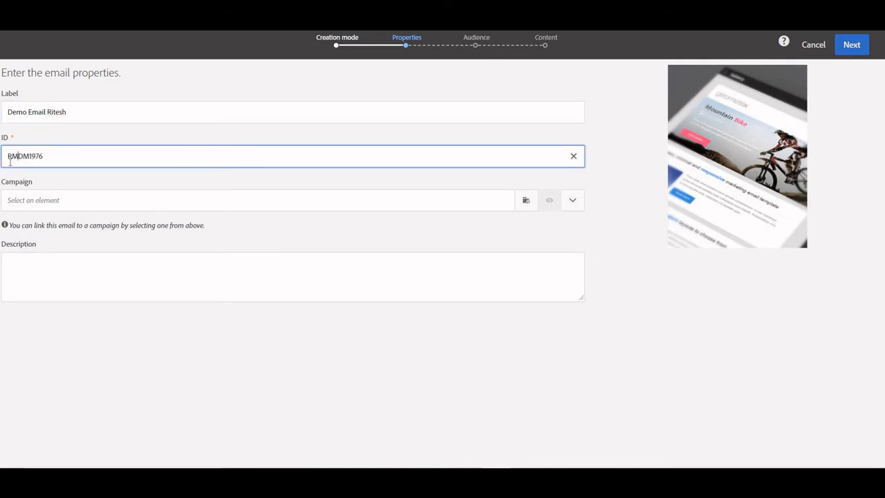
type("DEMO")
- Link the email to the demo campaign with ID RMDEMOCMP146 and proceed to the audience definition
left_click(525, 202)
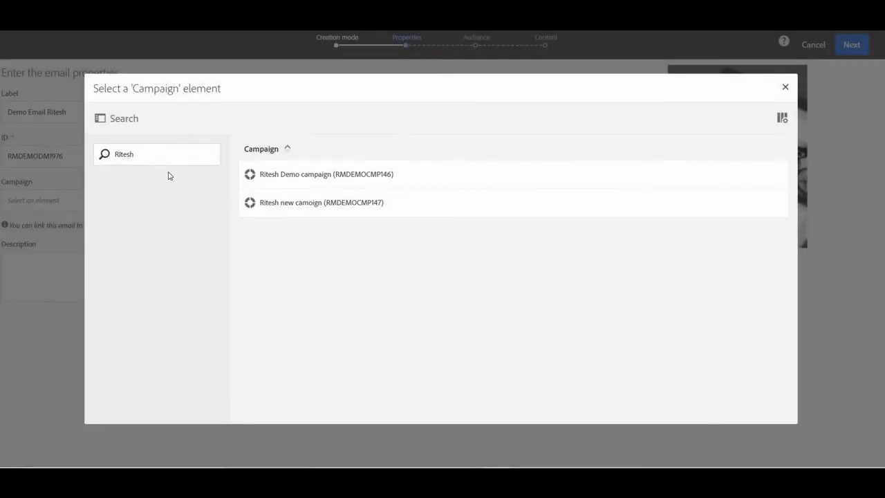
left_click(270, 178)
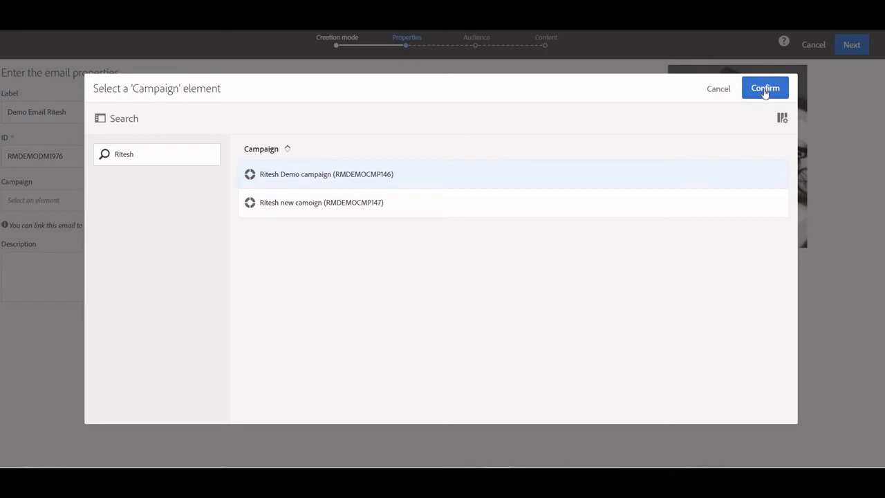
left_click(765, 91)
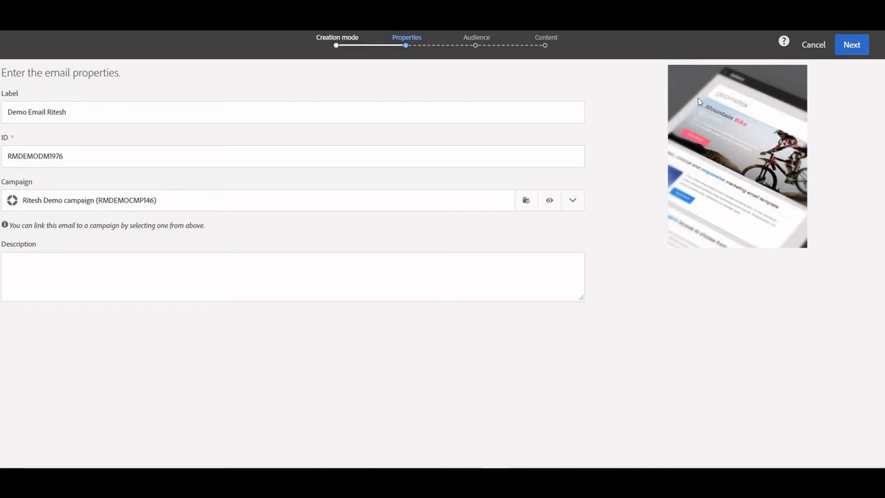
left_click(854, 52)
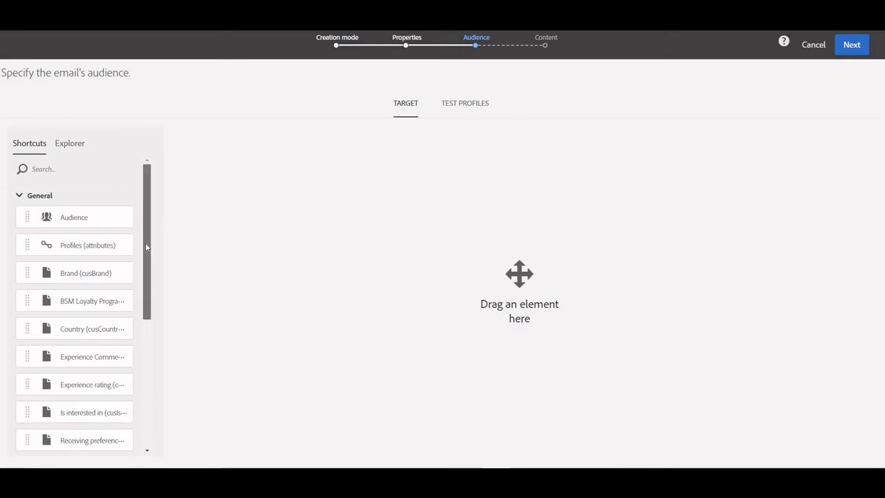
- Add a Profiles (attributes) rule to the target so that Email is equal to the test profile's email address
scroll(145, 243, "down", 1)
scroll(145, 301, "down", 3)
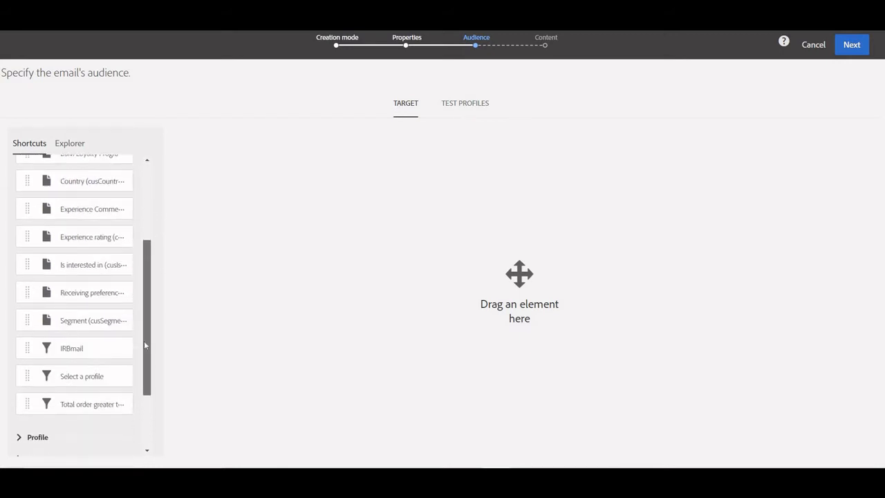
scroll(144, 340, "down", 2)
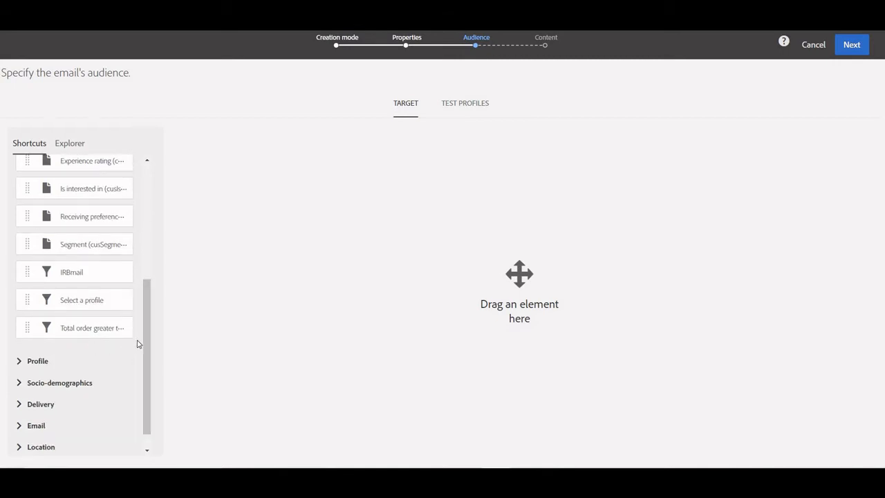
left_click(20, 363)
scroll(132, 331, "down", 5)
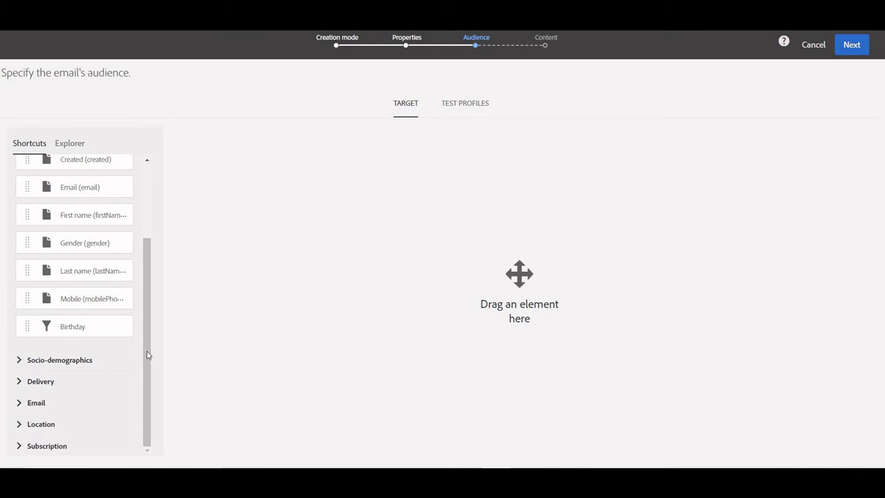
scroll(148, 281, "up", 1)
scroll(149, 281, "up", 4)
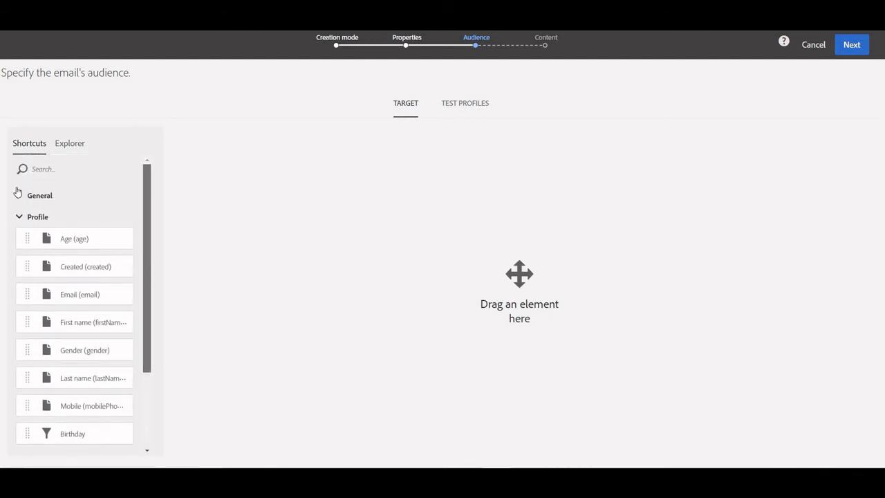
left_click(27, 200)
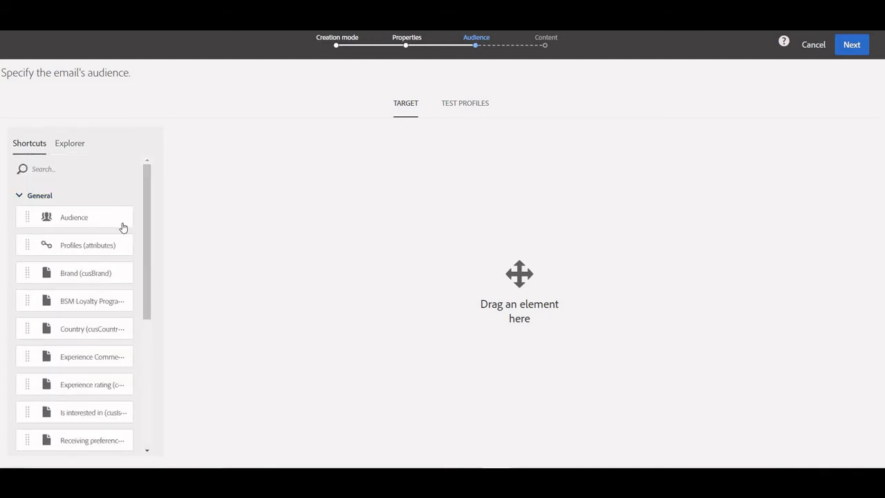
left_click_drag(99, 247, 338, 215)
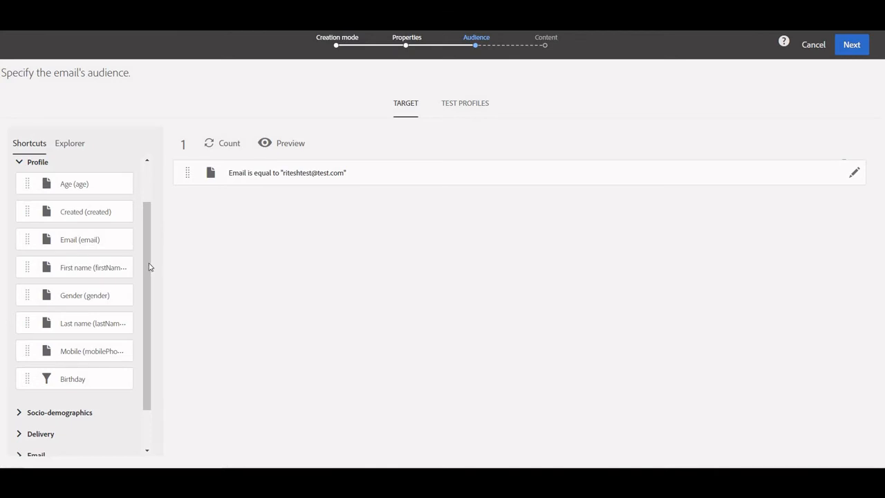
scroll(69, 359, "down", 2)
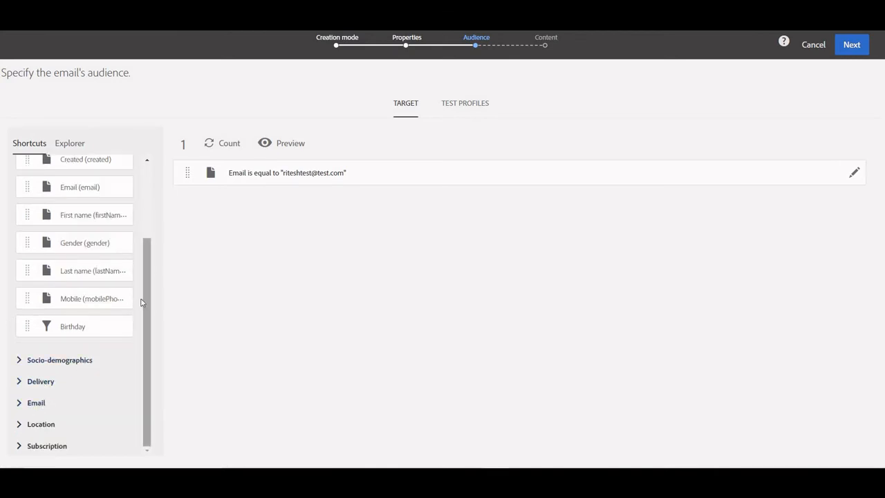
scroll(139, 270, "up", 3)
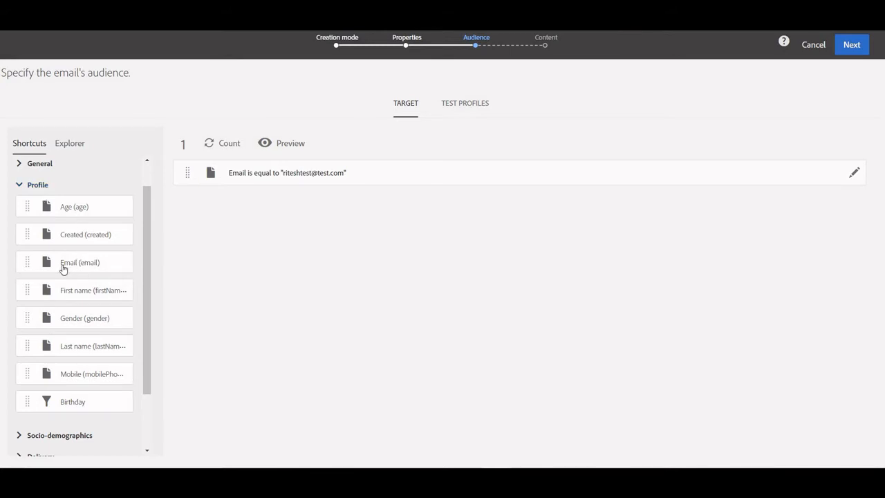
left_click_drag(63, 269, 285, 282)
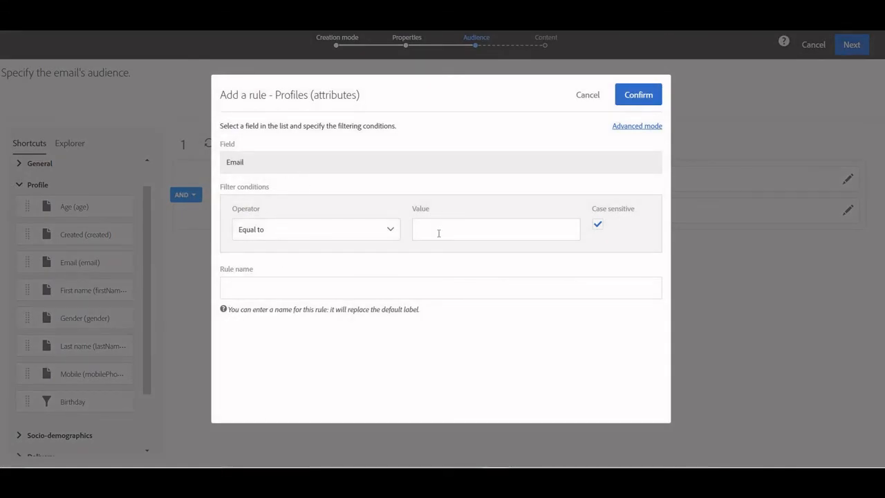
left_click(392, 229)
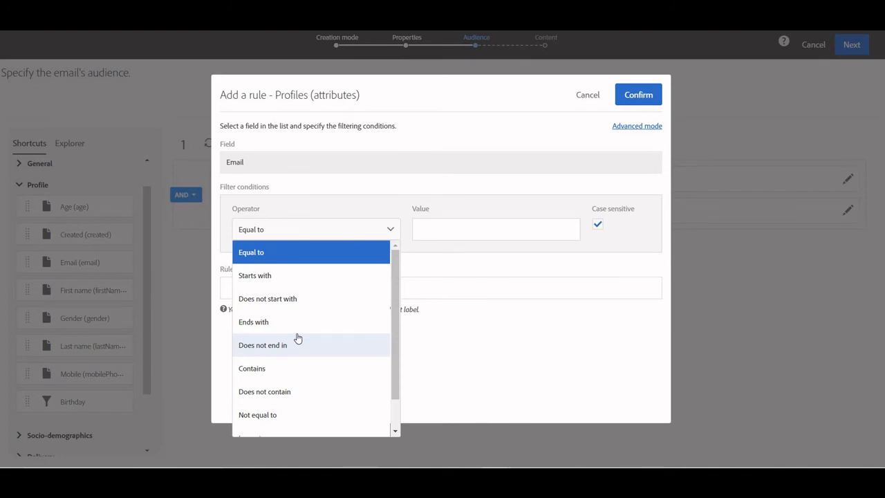
left_click(456, 234)
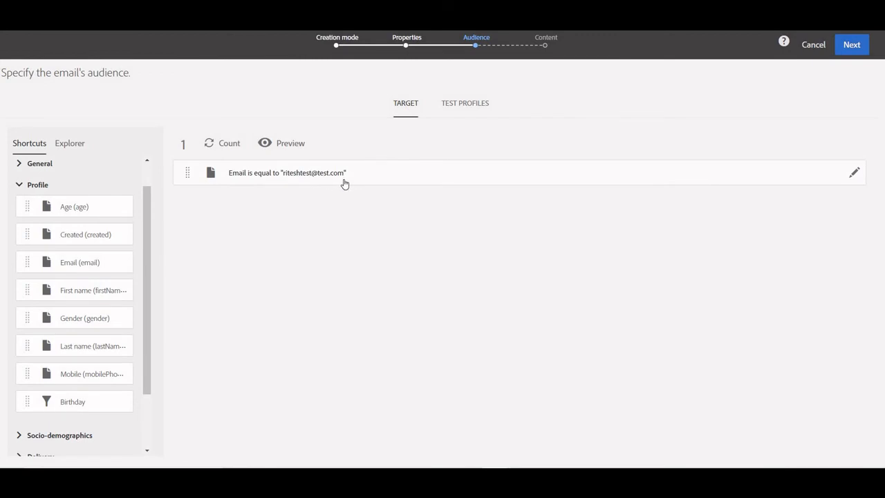
- Refresh the target count and open the email content in the Email Designer with an empty canvas
left_click(207, 150)
left_click(862, 53)
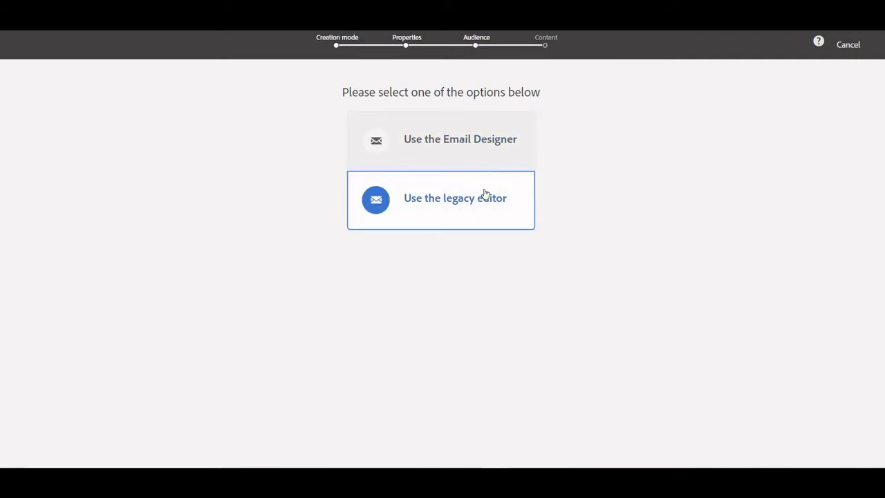
left_click(446, 145)
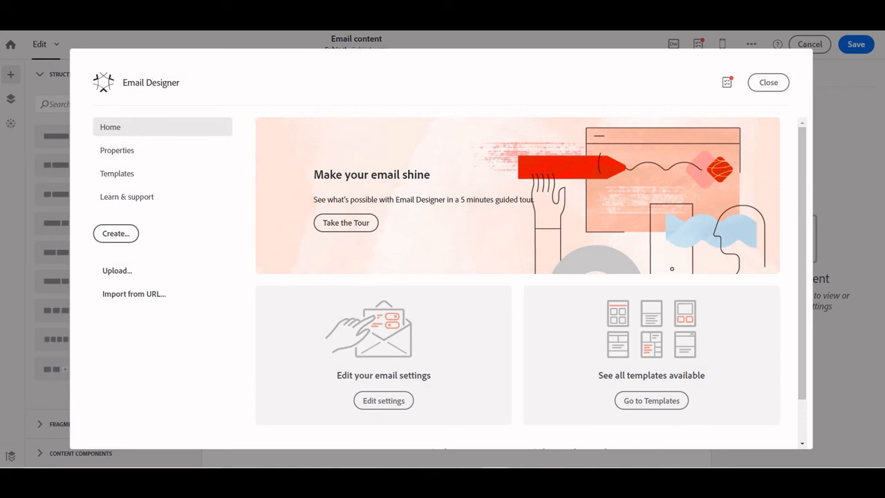
left_click(768, 83)
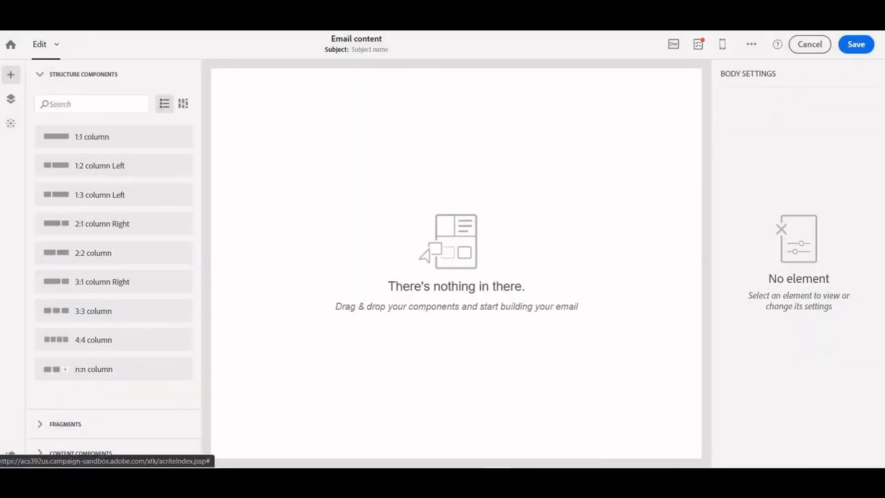
- Set the email's subject to "Demo ACS Email creation" and save the email content
left_click(357, 51)
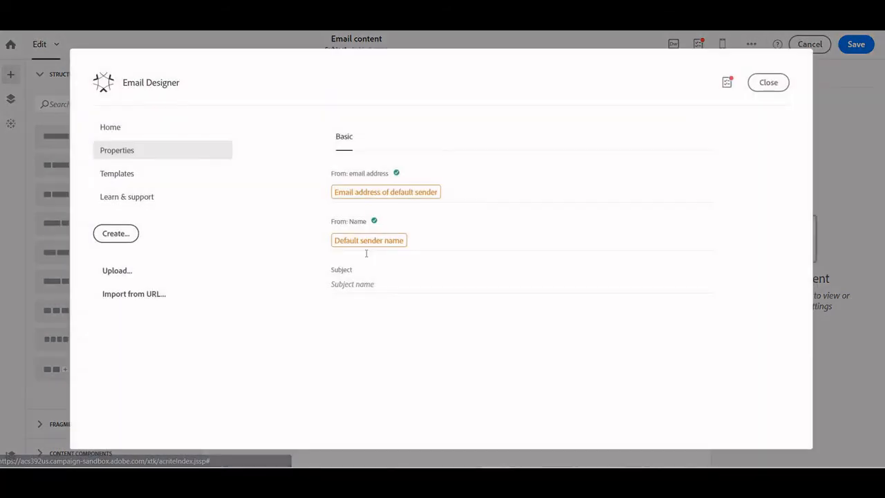
left_click(367, 290)
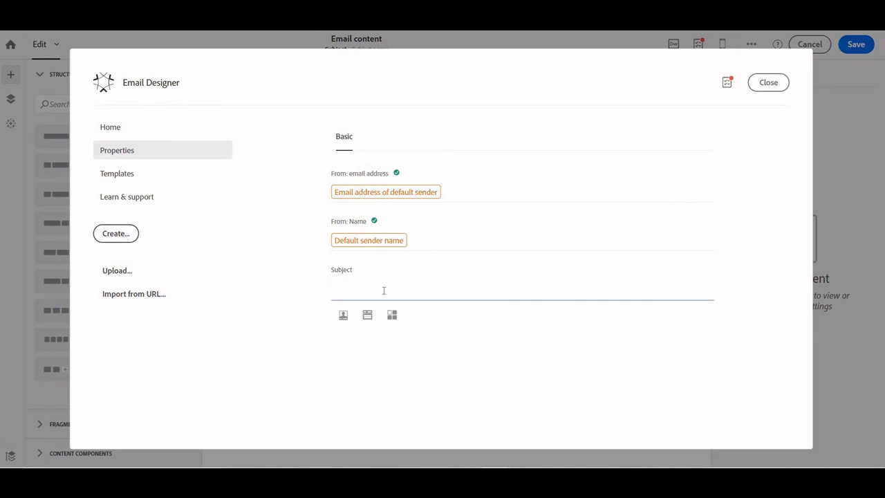
type("Demo ACS Email creation")
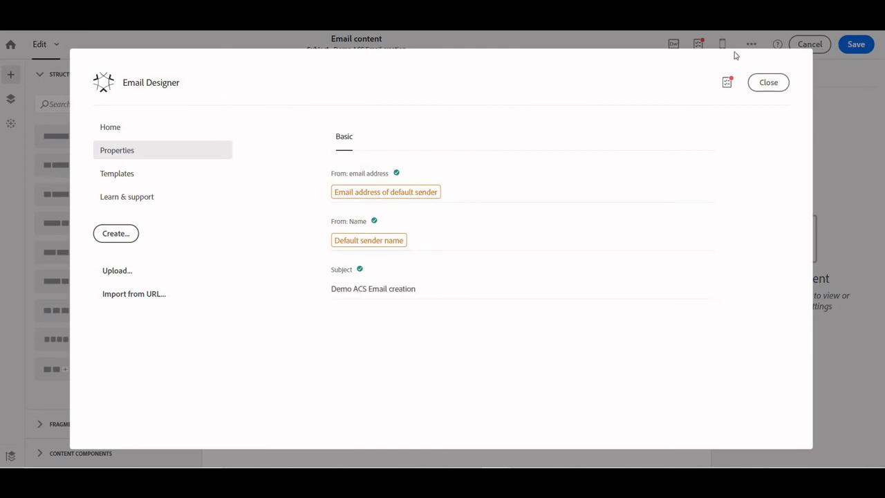
left_click(764, 83)
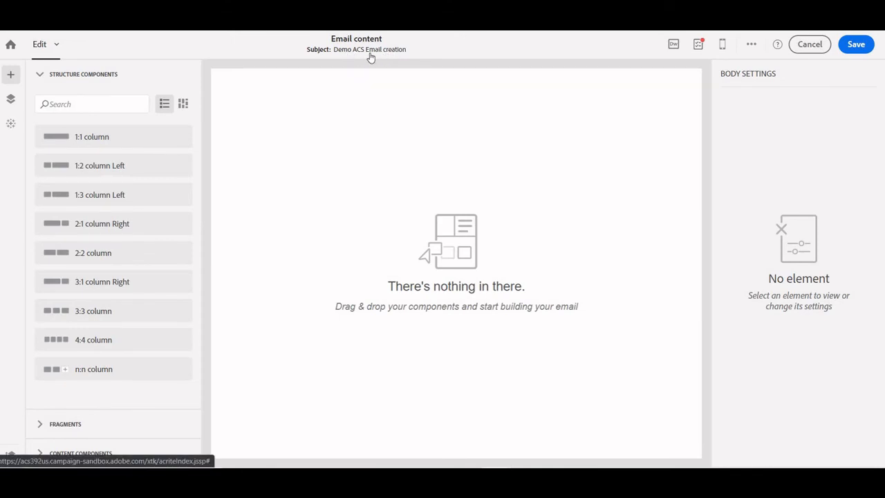
left_click(857, 45)
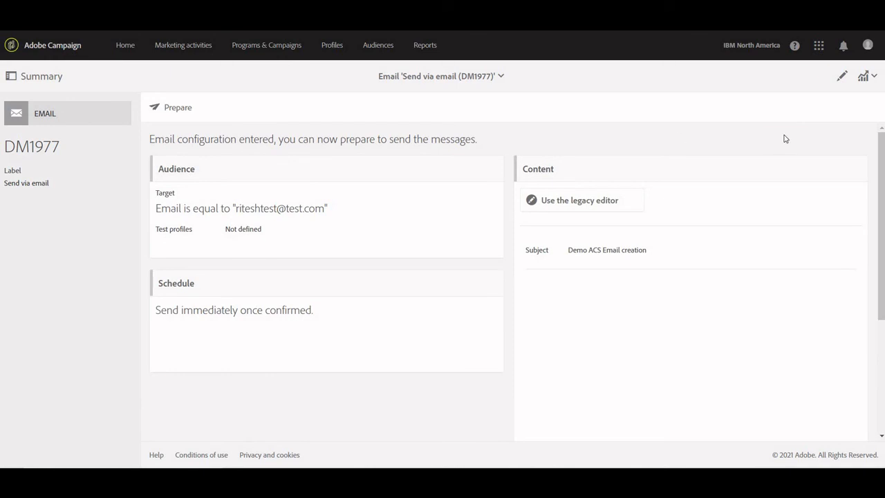
- Review the email's general properties, from label and brand through the sending, tracking and access authorization sections
left_click(842, 79)
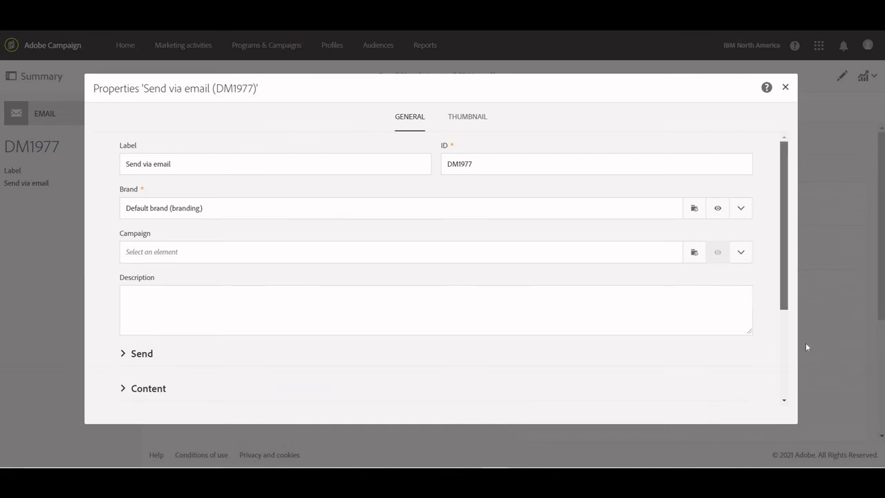
scroll(806, 353, "down", 3)
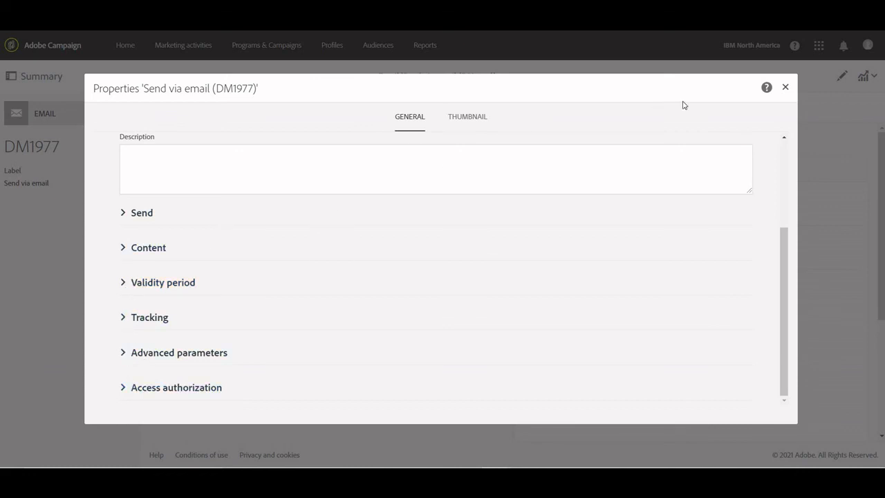
left_click(784, 89)
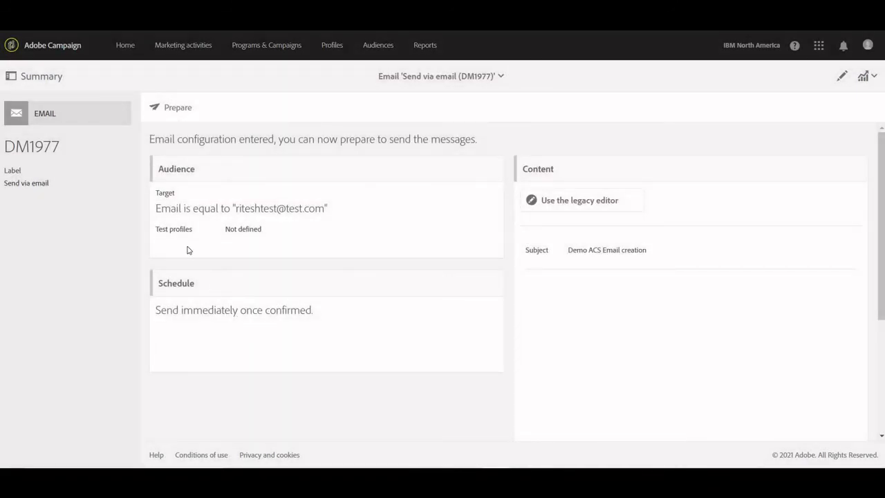
left_click(187, 290)
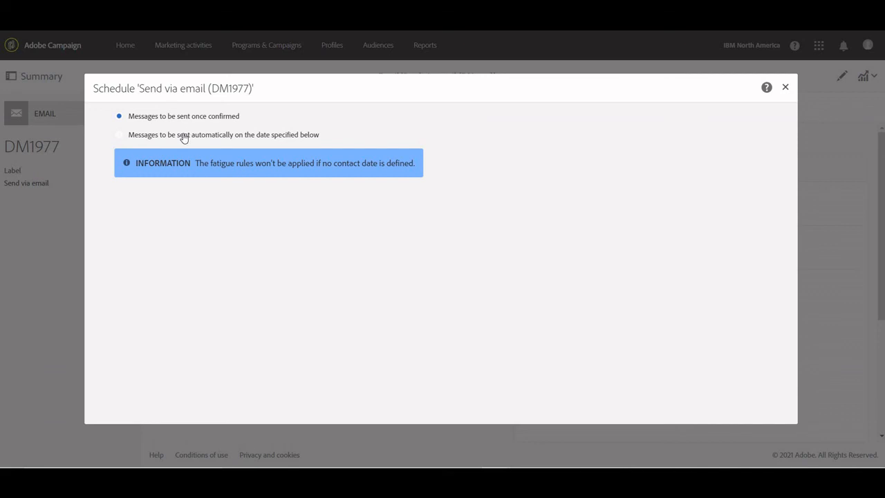
left_click(184, 137)
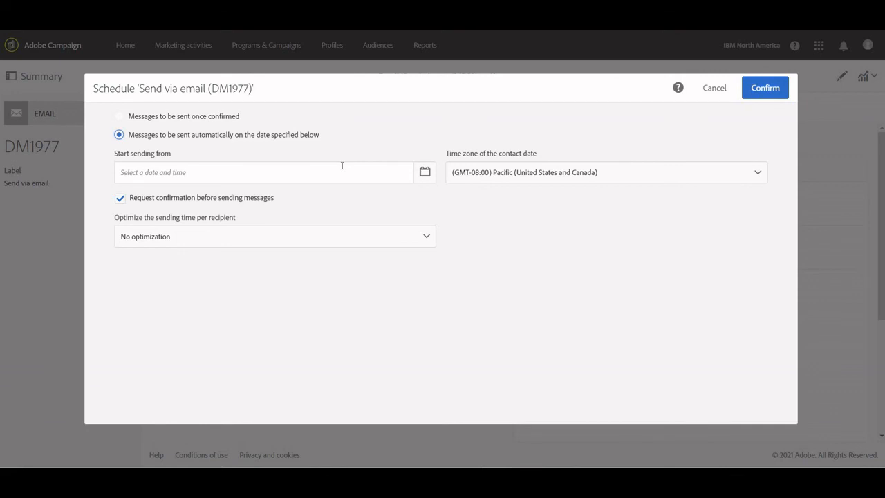
left_click(713, 94)
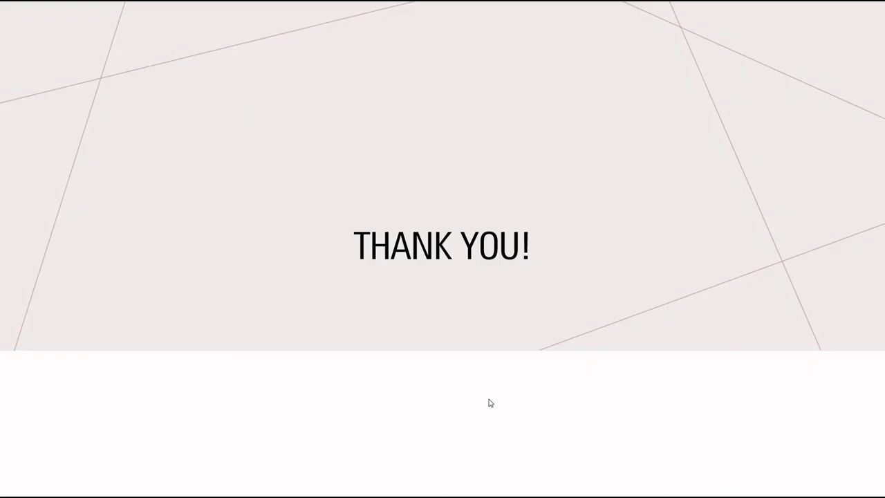